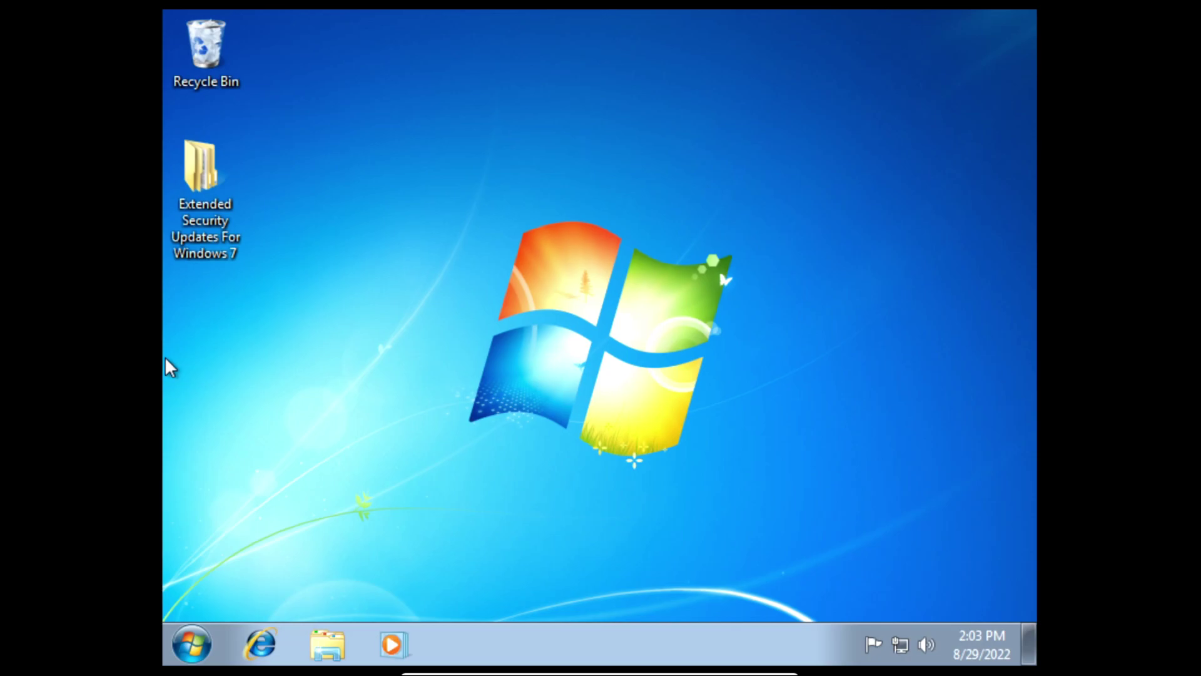
# Install the Windows6.1-KB3004394-v2-x64 update from the "1. Root Certificate Update" folder and restart the computer
pyautogui.click(198, 201)
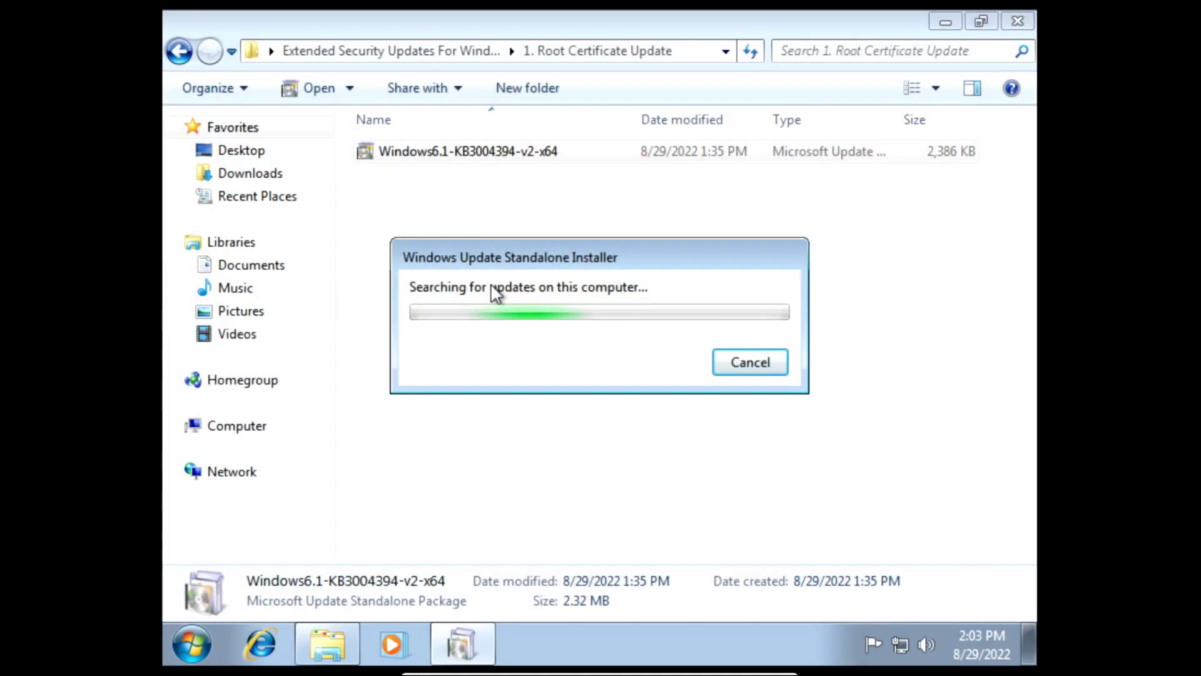
pyautogui.click(632, 412)
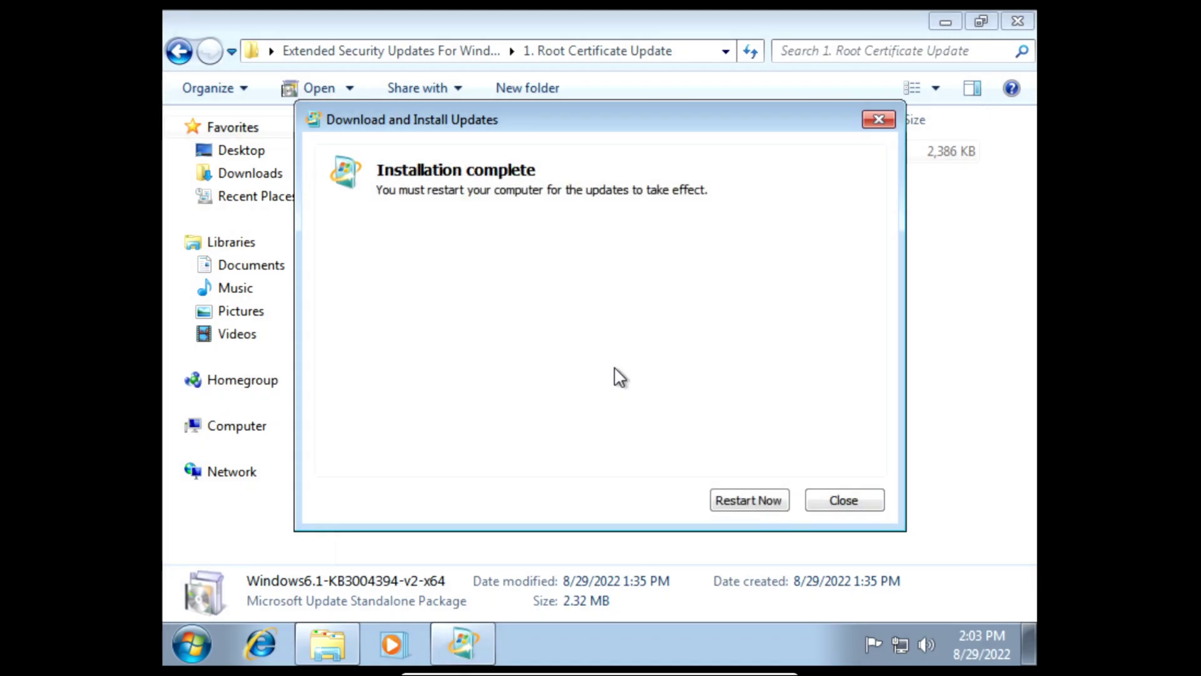
pyautogui.click(727, 492)
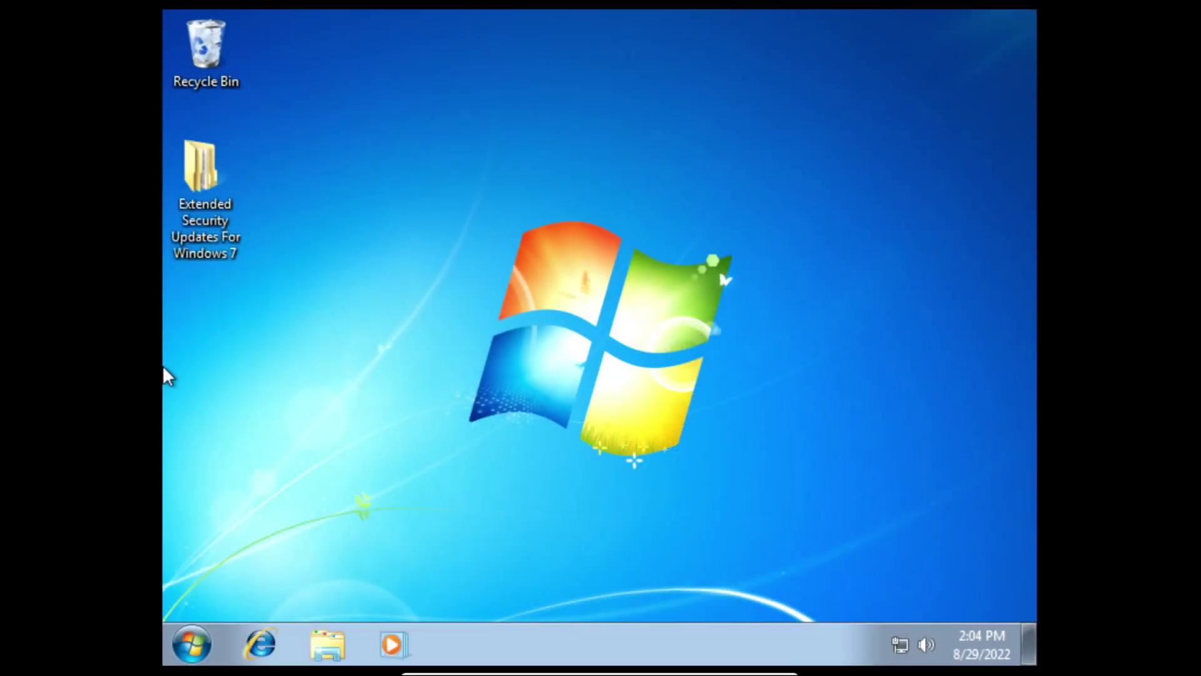
# Install update KB4490628 from the "2. Servicing Stack Update - March 2019" folder inside Extended Security Updates For Windows 7
pyautogui.doubleClick(198, 219)
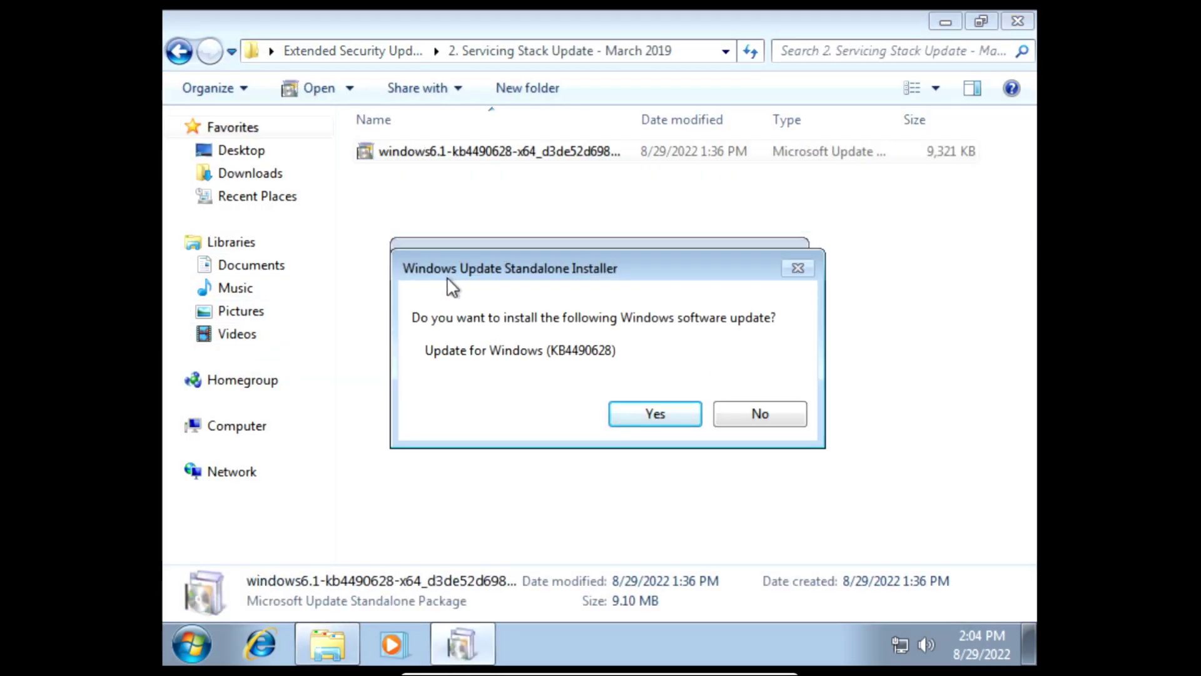
pyautogui.click(613, 410)
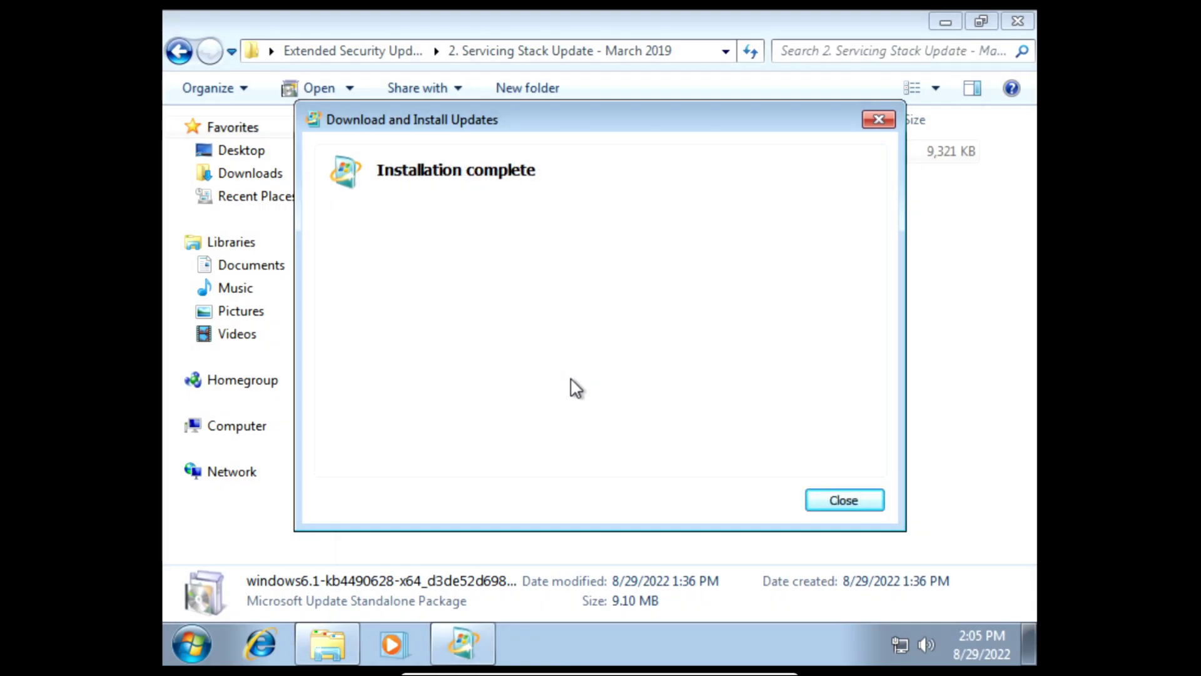
pyautogui.click(821, 498)
# Install security update KB4474419 from the "3. SHA-2 Code Signing Support Update - September 2019" folder and restart the computer
pyautogui.press('BackSpace')
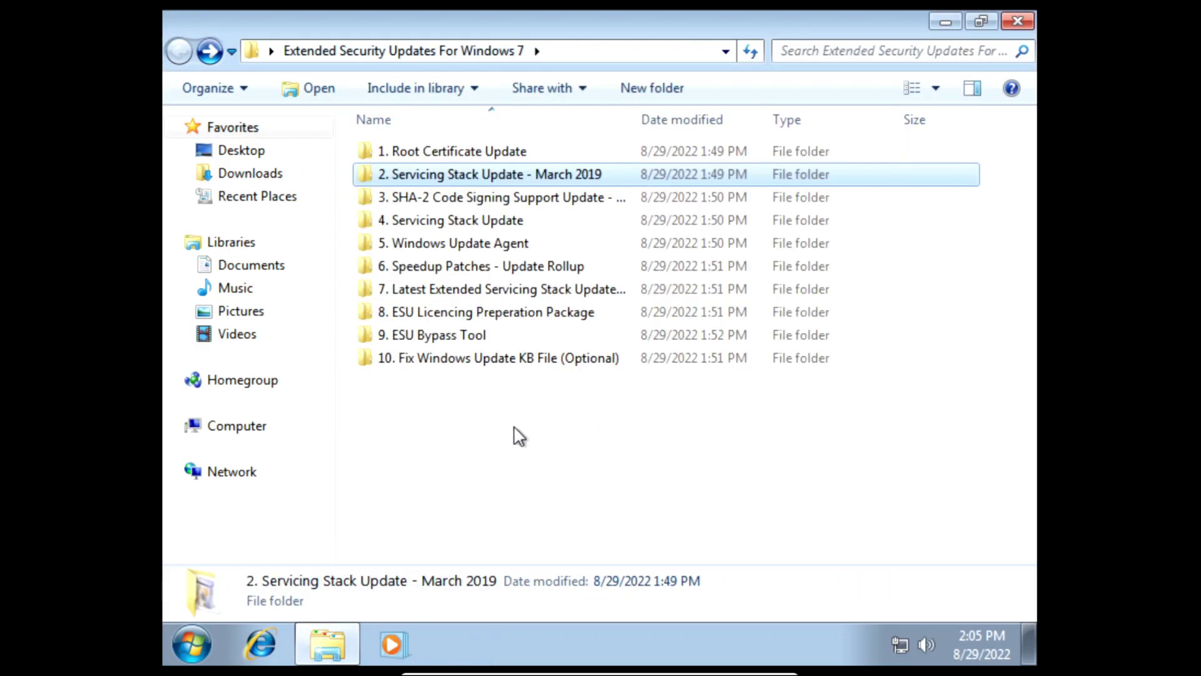
pyautogui.doubleClick(491, 203)
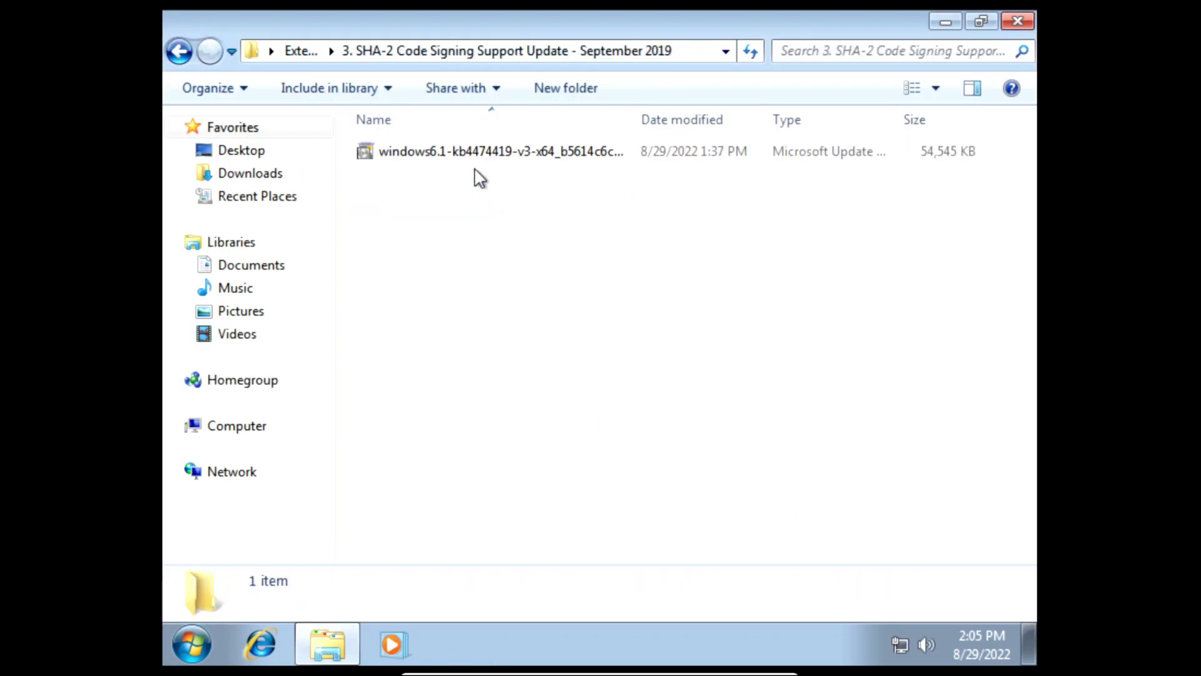
pyautogui.doubleClick(478, 153)
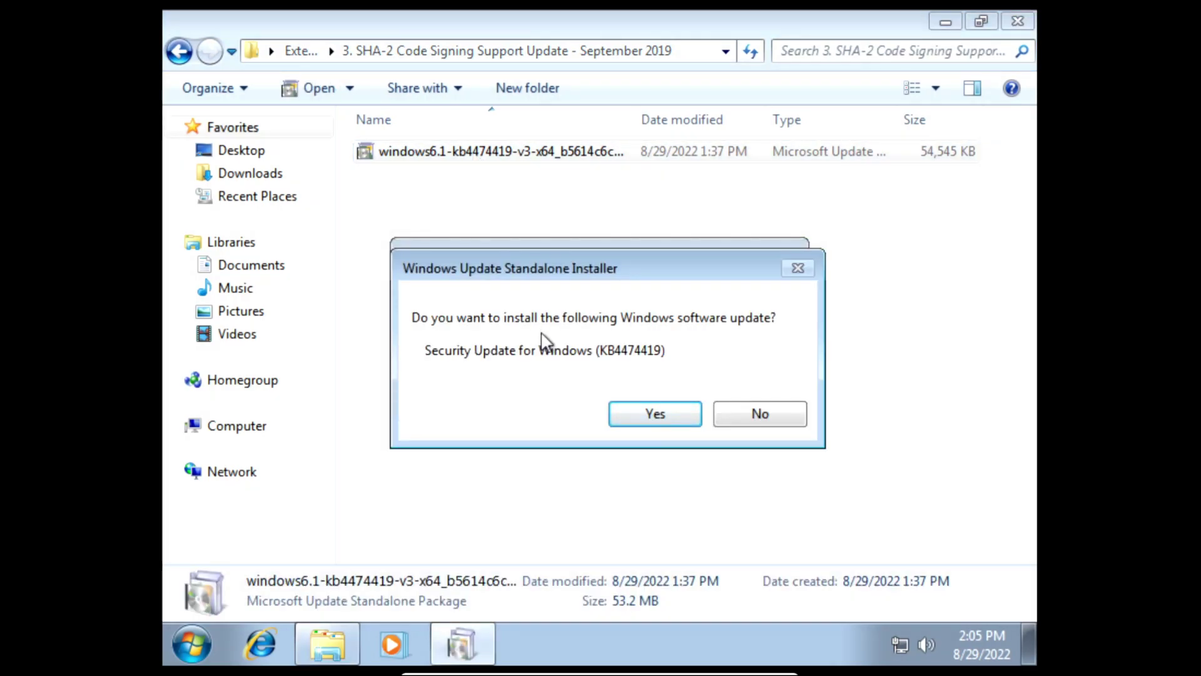
pyautogui.click(613, 409)
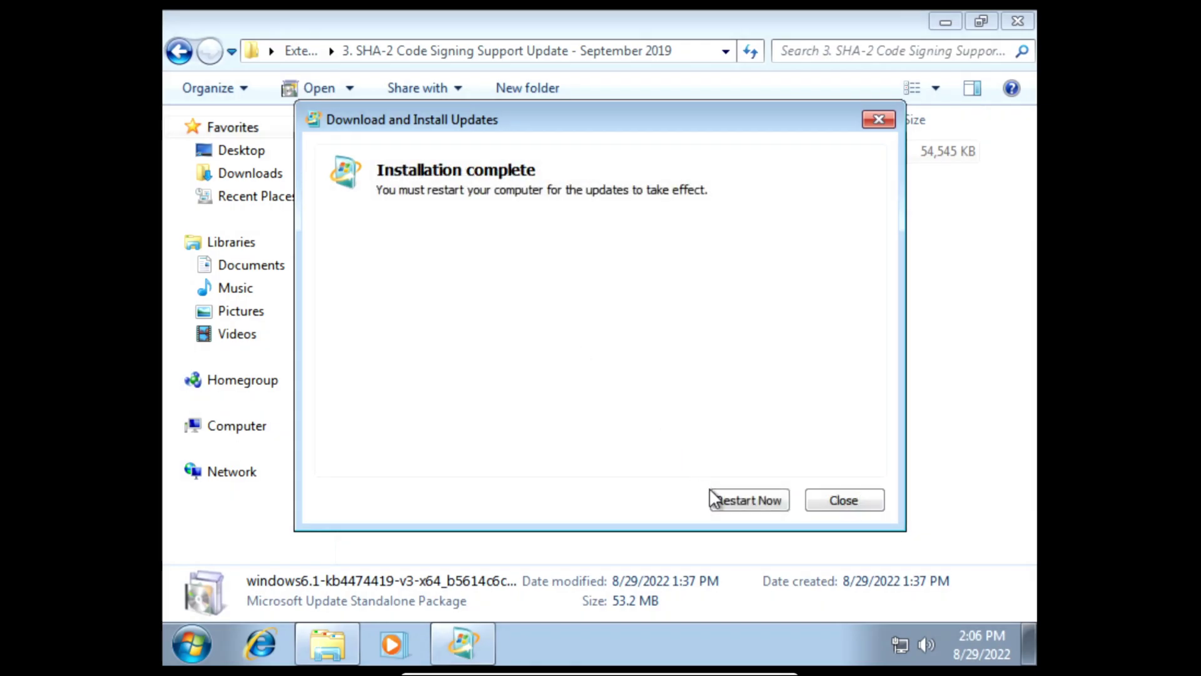
pyautogui.click(748, 500)
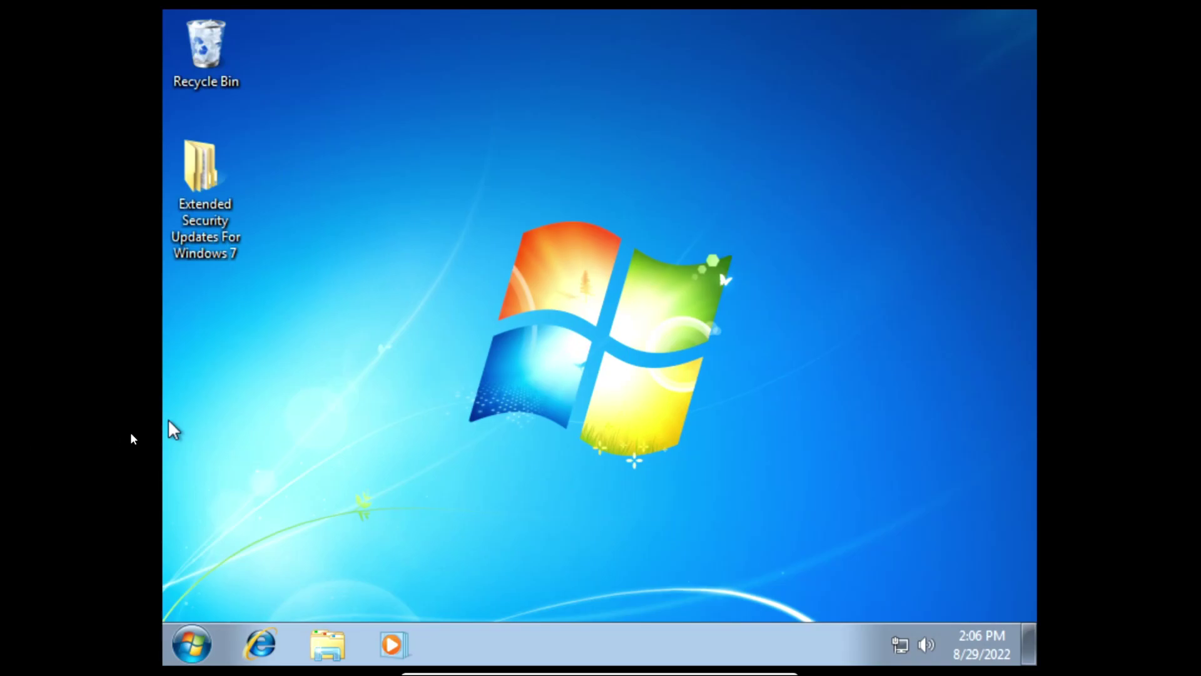
# Install security update KB4536952 from the "4. Servicing Stack Update" folder inside Extended Security Updates For Windows 7
pyautogui.doubleClick(200, 181)
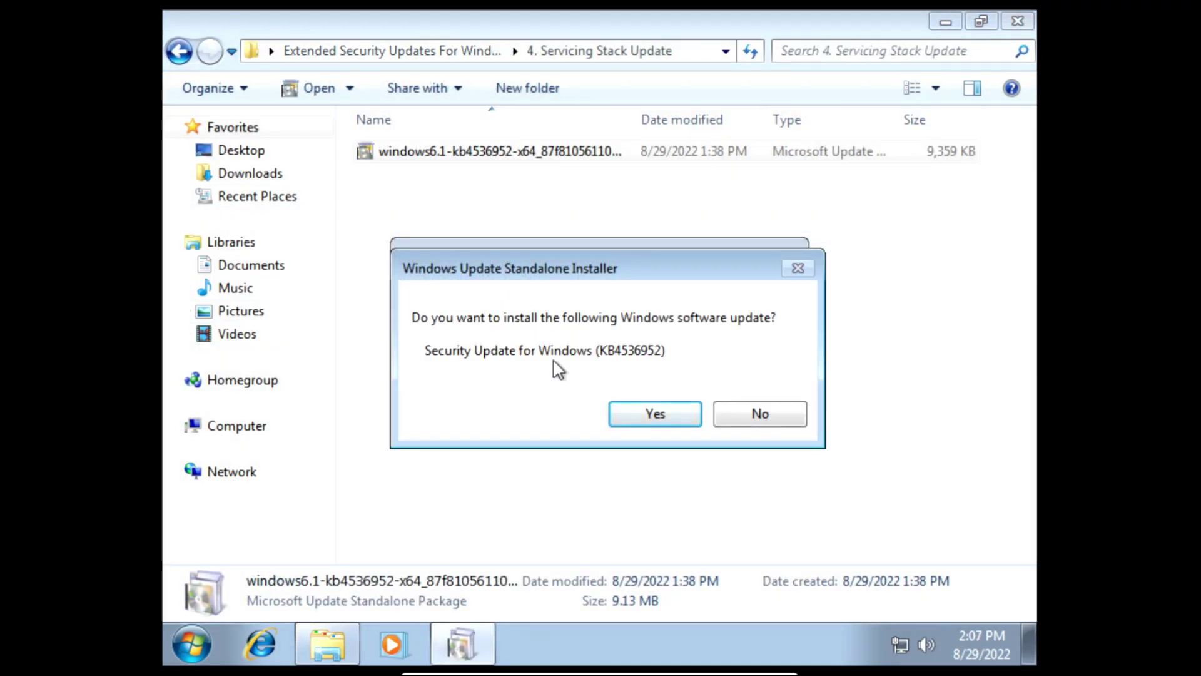
pyautogui.click(646, 426)
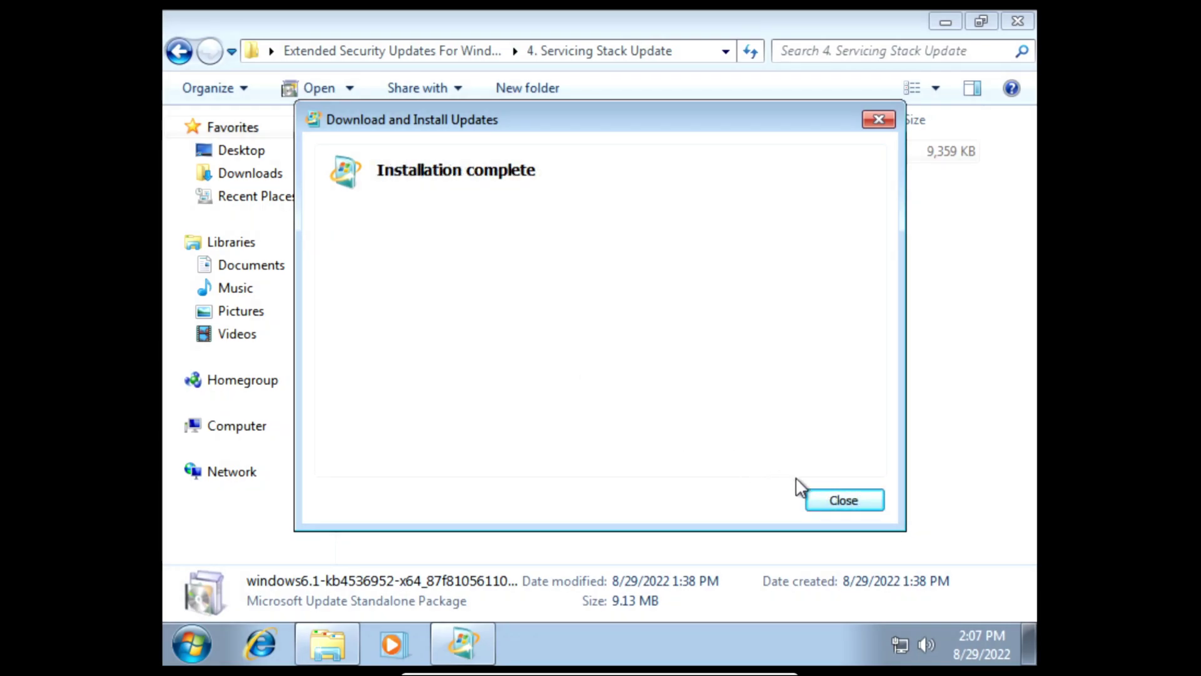
pyautogui.click(835, 499)
# Install Windows Update Agent 7.6 from the "5. Windows Update Agent" folder, allowing it to make changes and accepting the license terms
pyautogui.click(483, 325)
pyautogui.press('BackSpace')
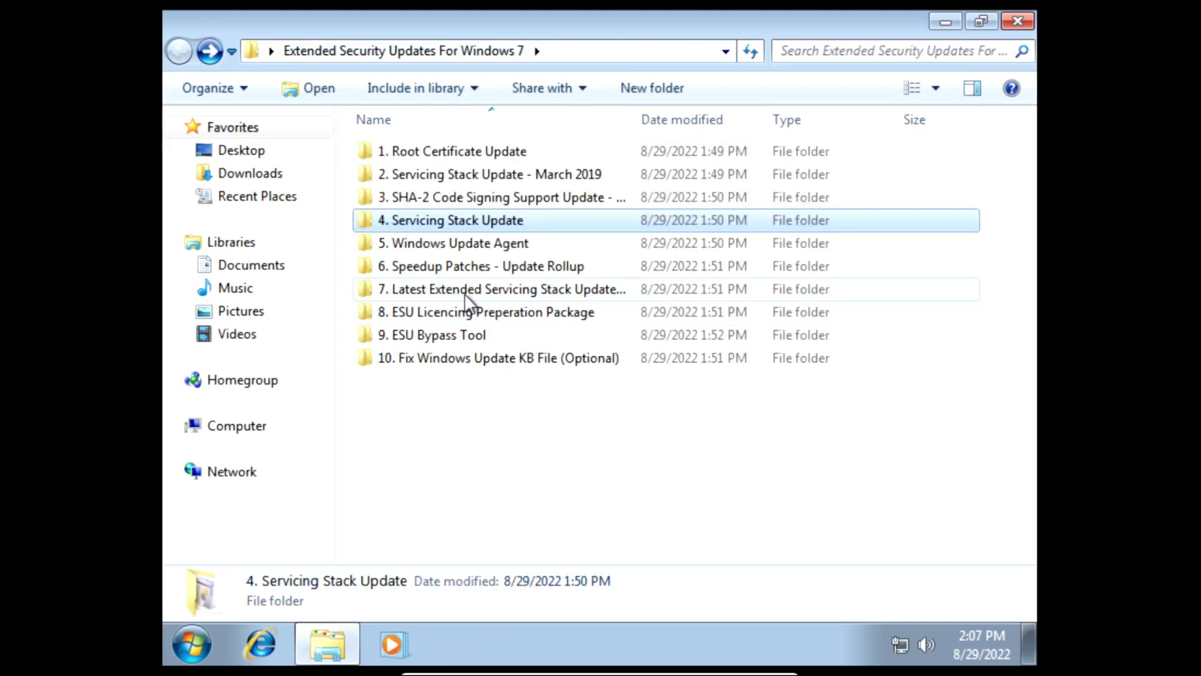
pyautogui.doubleClick(463, 241)
pyautogui.doubleClick(463, 151)
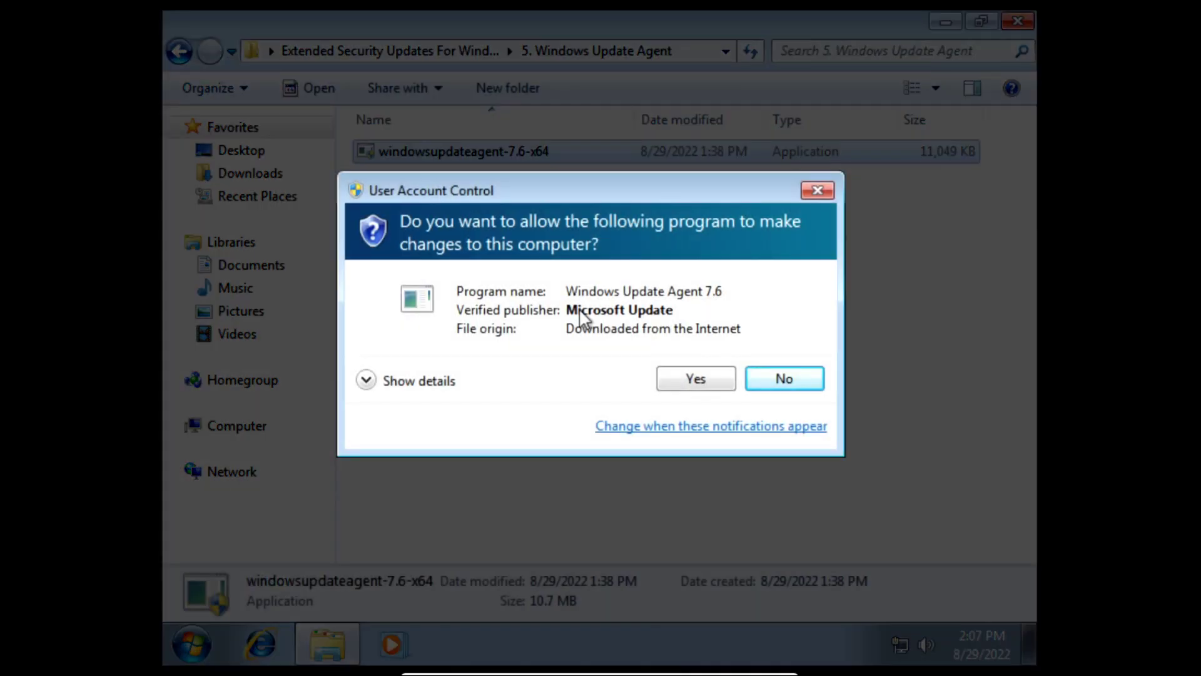
pyautogui.click(672, 377)
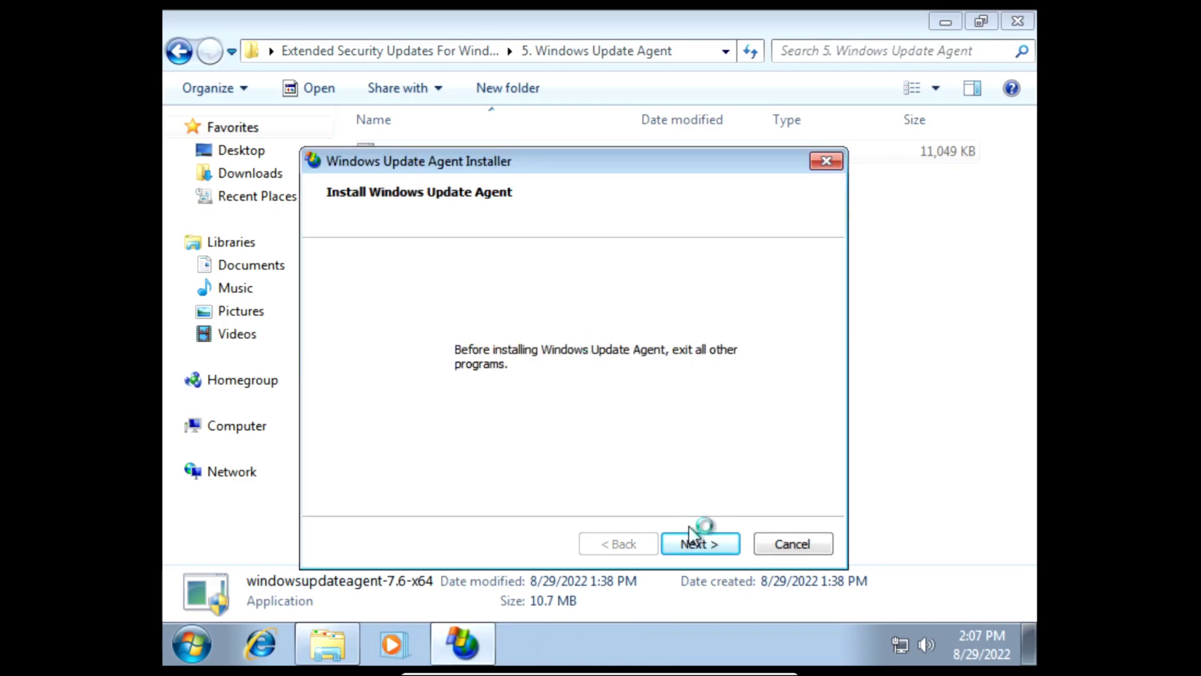
pyautogui.click(703, 545)
pyautogui.click(618, 476)
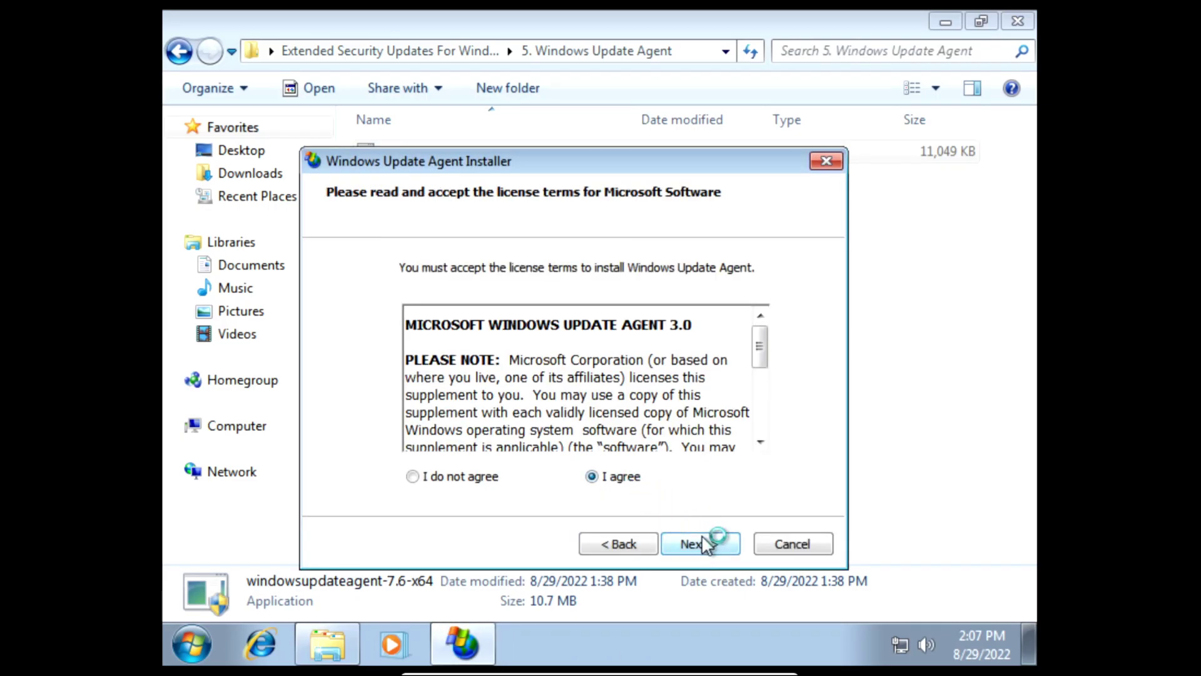
pyautogui.click(701, 540)
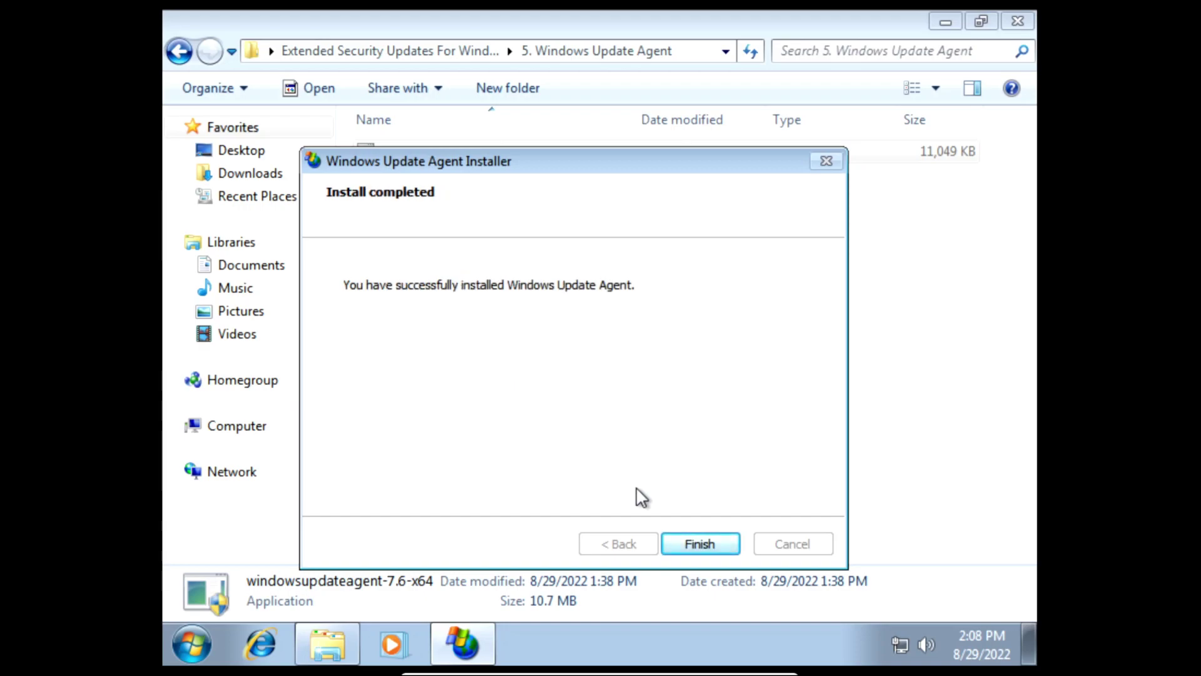
pyautogui.click(688, 542)
# Install update KB3179573 from the "6. Speedup Patches - Update Rollup" folder and restart the computer
pyautogui.click(494, 318)
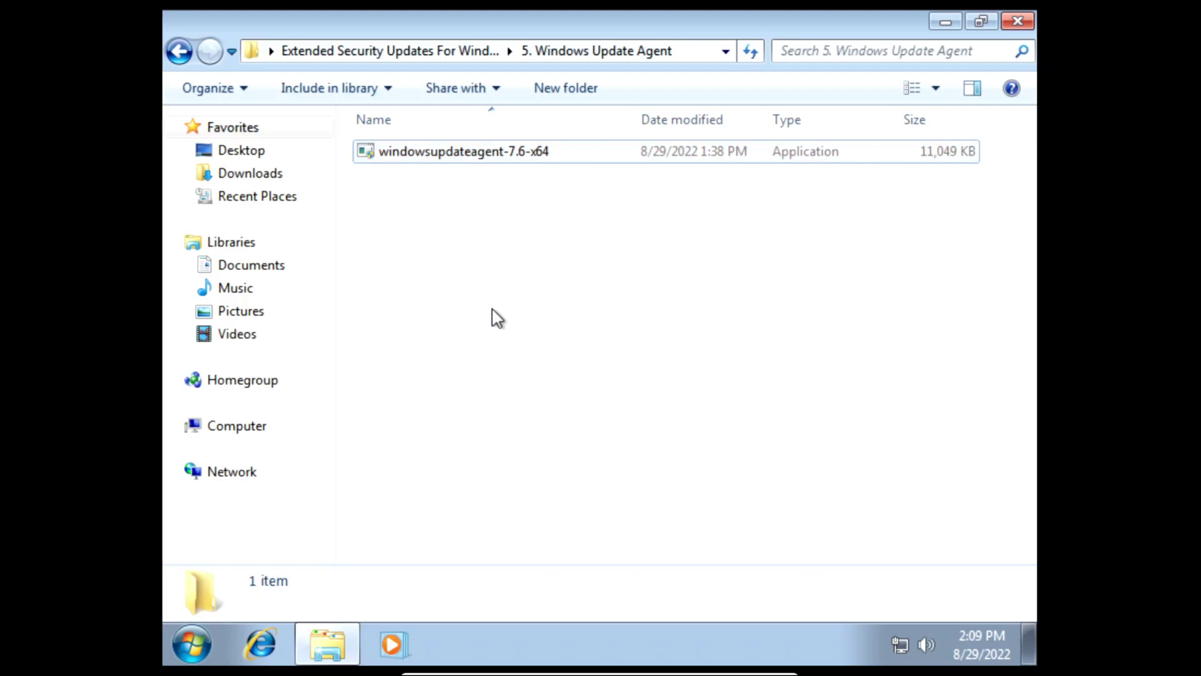
pyautogui.press('BackSpace')
pyautogui.doubleClick(479, 266)
pyautogui.doubleClick(488, 152)
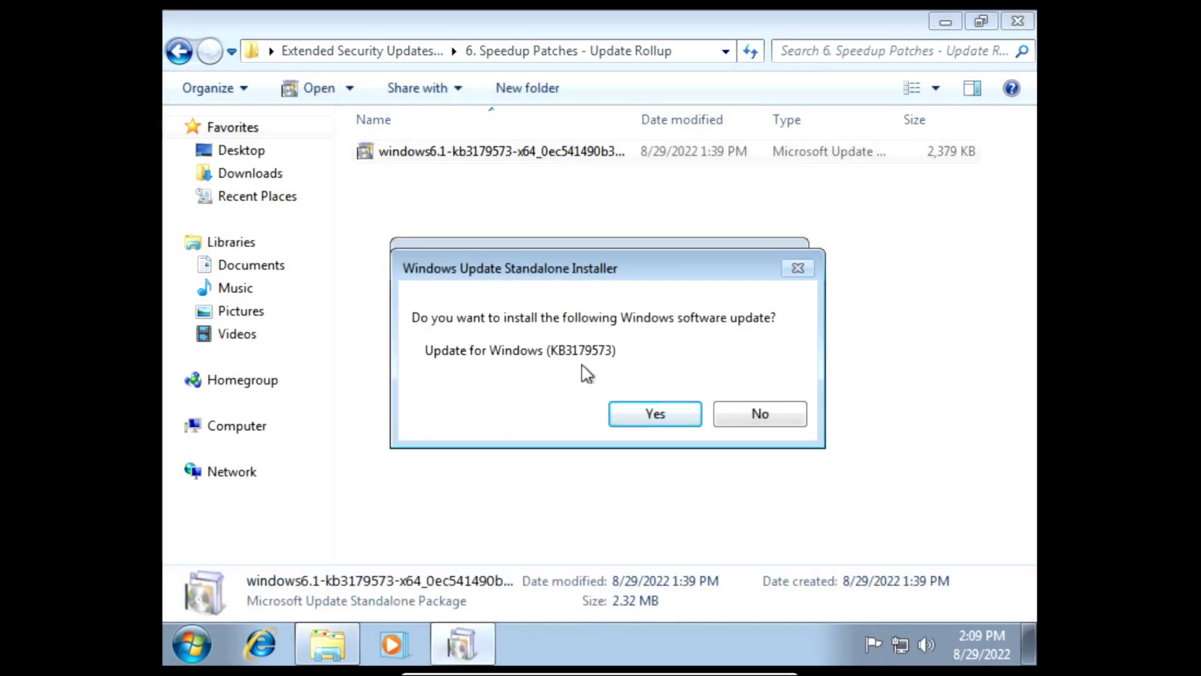
pyautogui.click(625, 410)
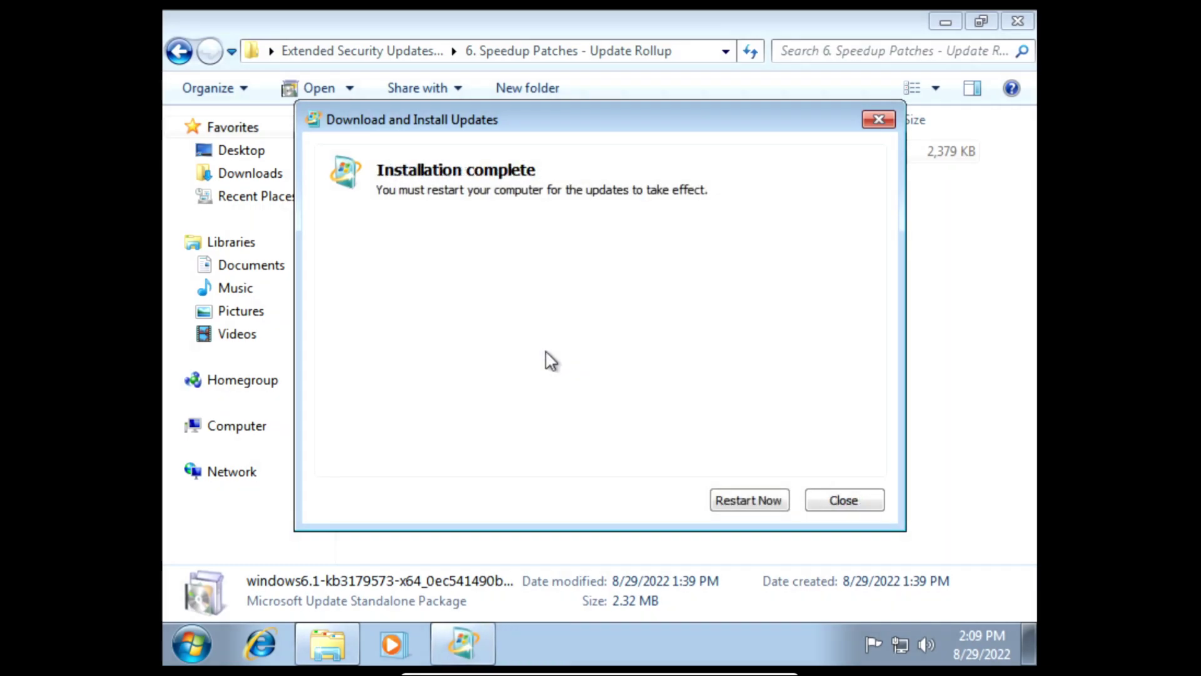
pyautogui.click(727, 499)
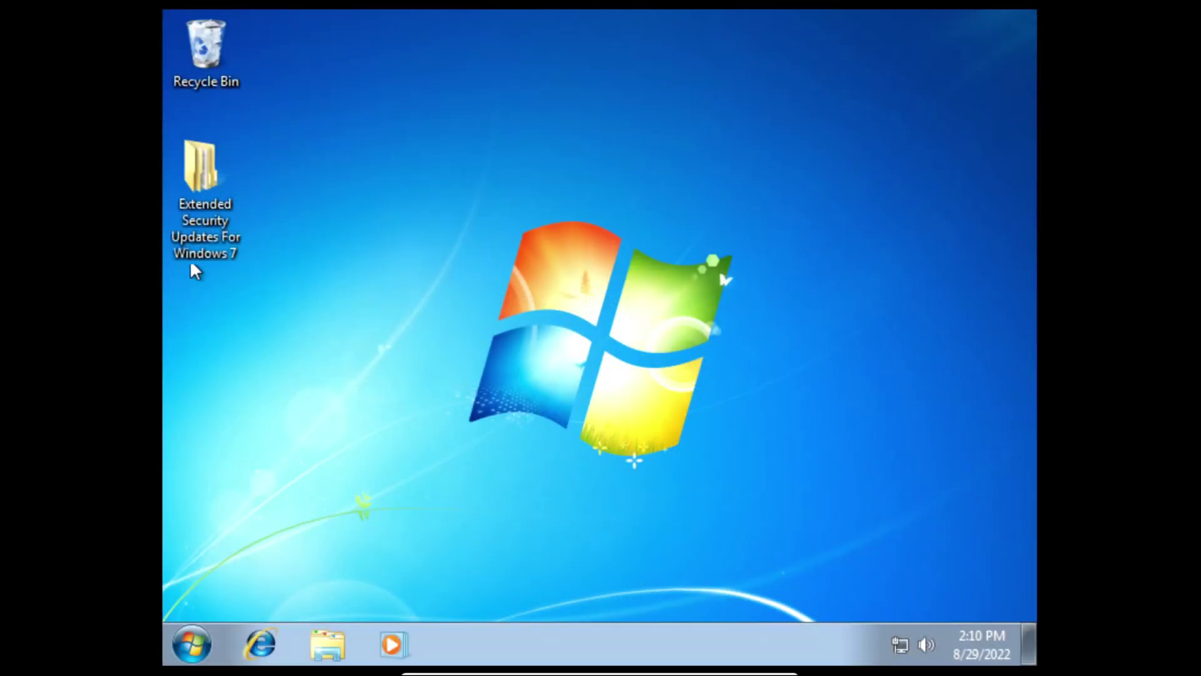
# Install security update KB4555449 from the "7. Latest Extended Servicing Stack Update - May 2020" folder
pyautogui.doubleClick(202, 190)
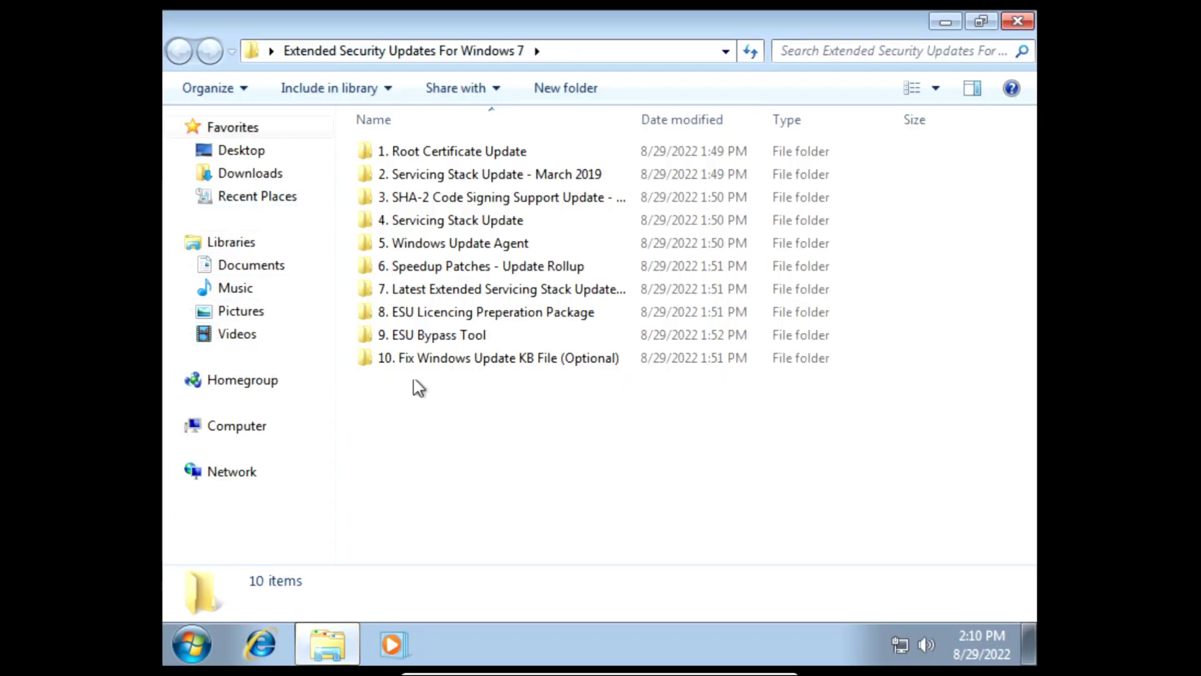
pyautogui.doubleClick(442, 294)
pyautogui.doubleClick(448, 156)
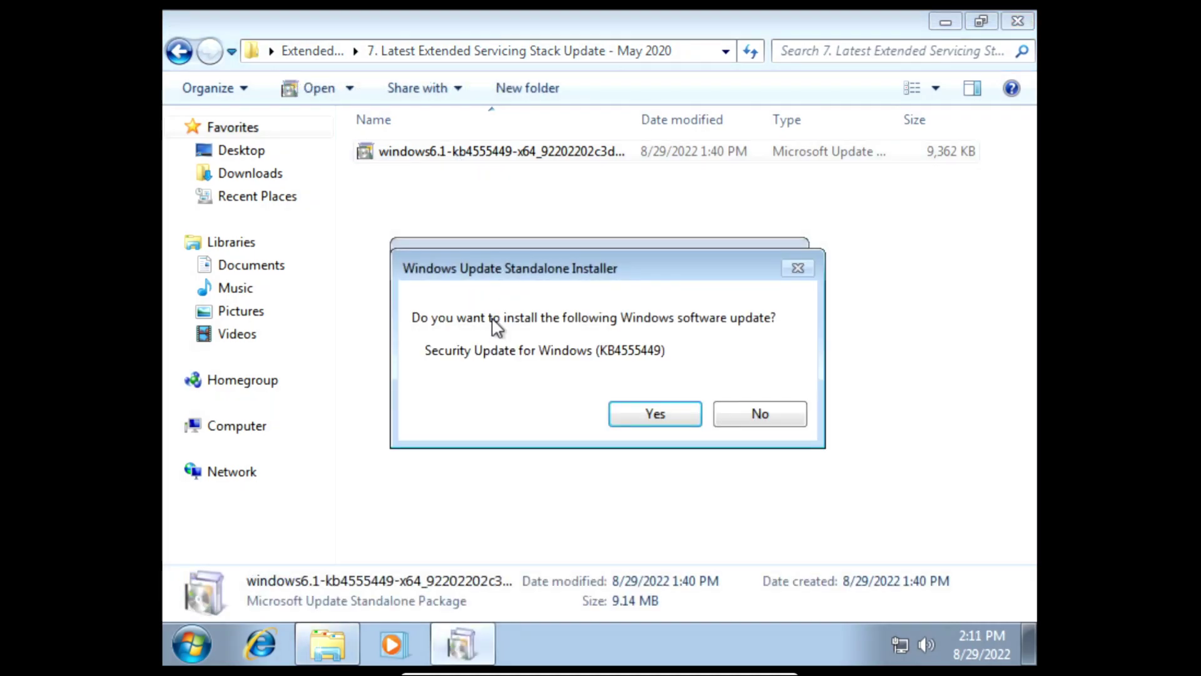
pyautogui.click(628, 411)
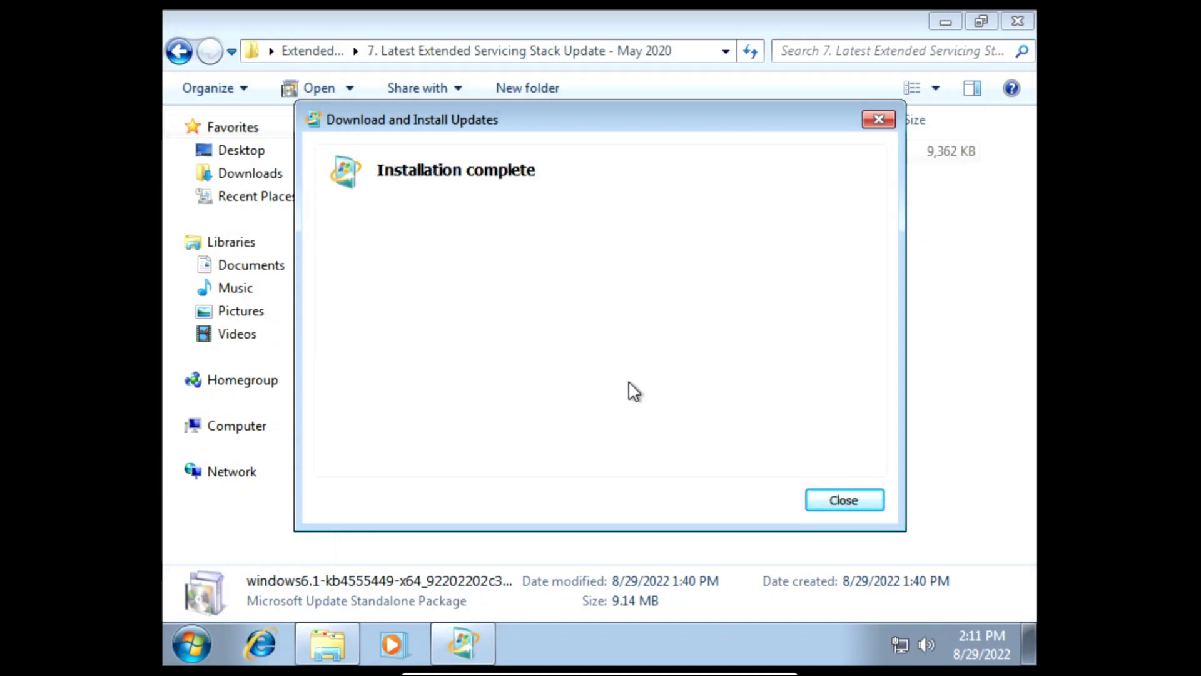
pyautogui.click(813, 499)
# Install the kb4575903 update from the "8. ESU Licencing Preperation Package" folder and restart the computer
pyautogui.press('BackSpace')
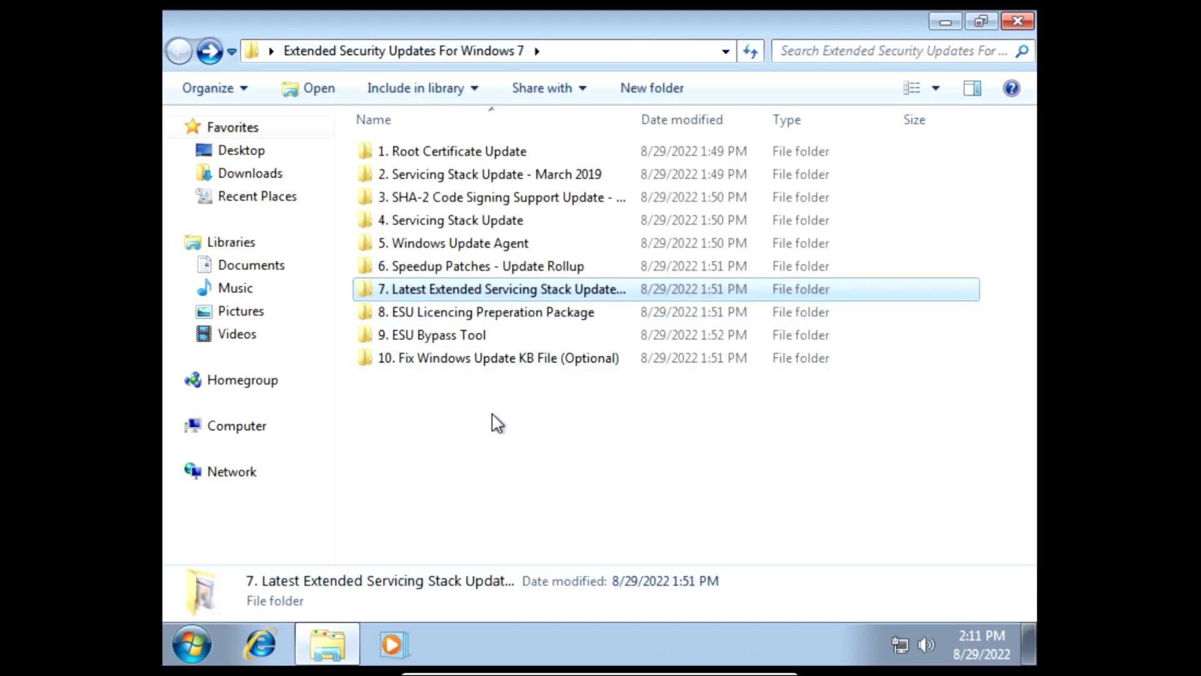
pyautogui.doubleClick(484, 313)
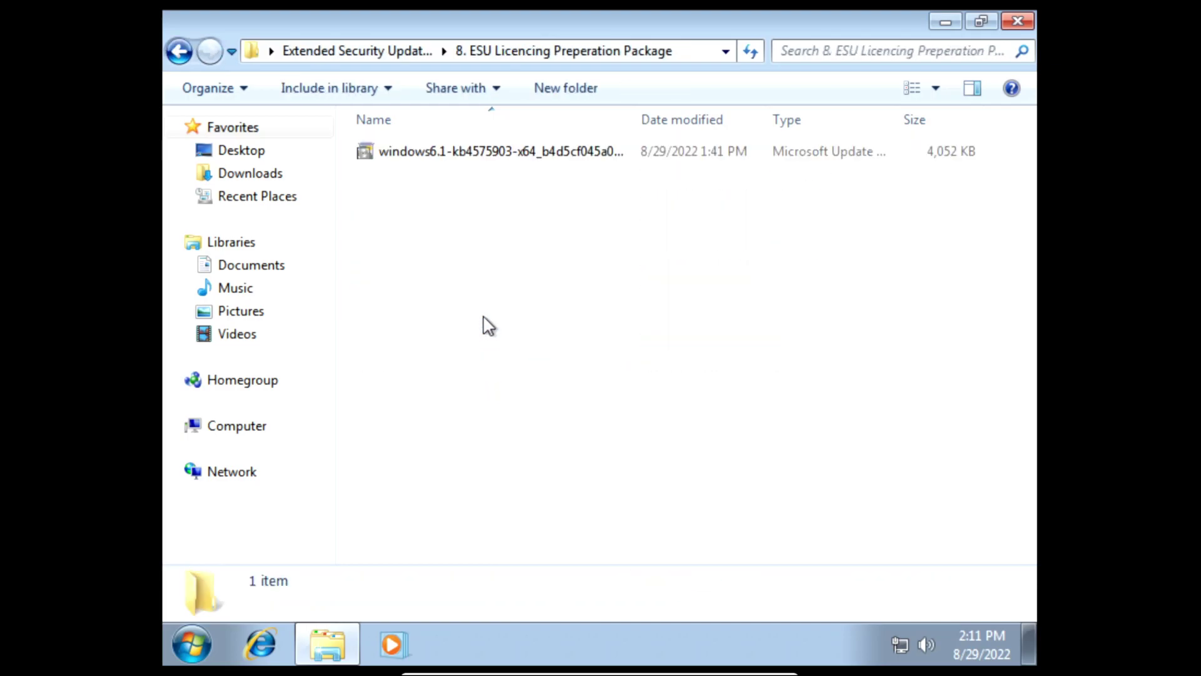
pyautogui.doubleClick(441, 153)
pyautogui.click(631, 410)
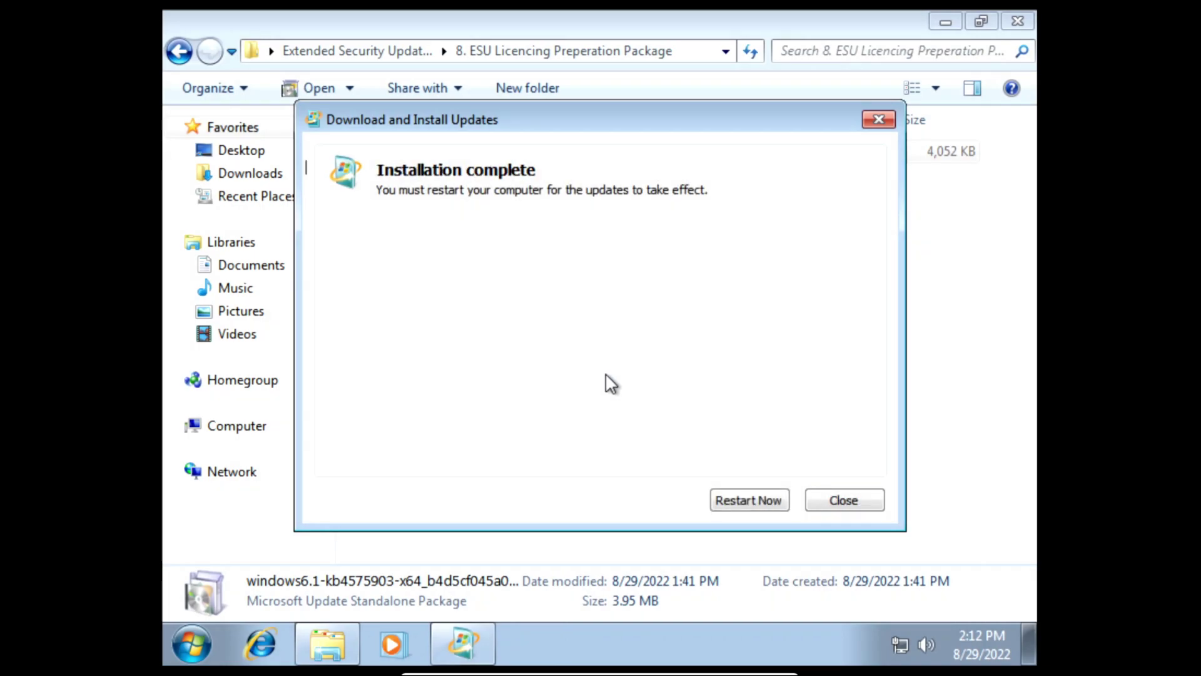
pyautogui.click(725, 494)
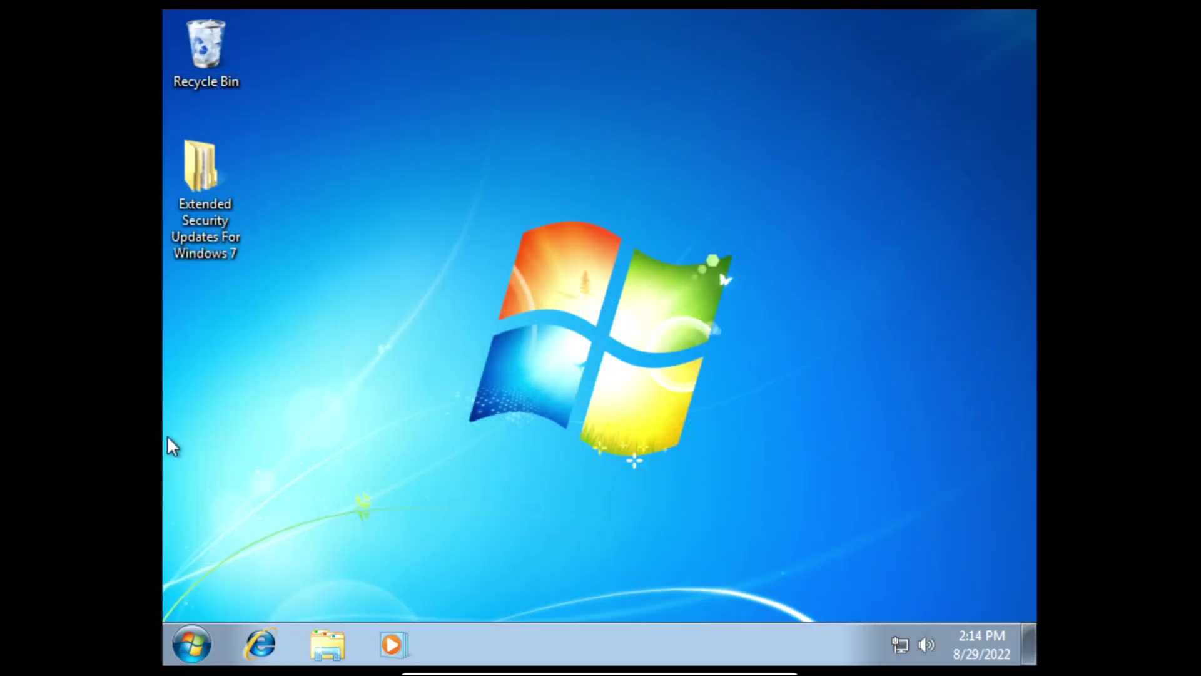
# Run the LiveOS-Setup script as administrator from the BypassESU-v11 folder in "9. ESU Bypass Tool", allowing it to make changes
pyautogui.doubleClick(224, 195)
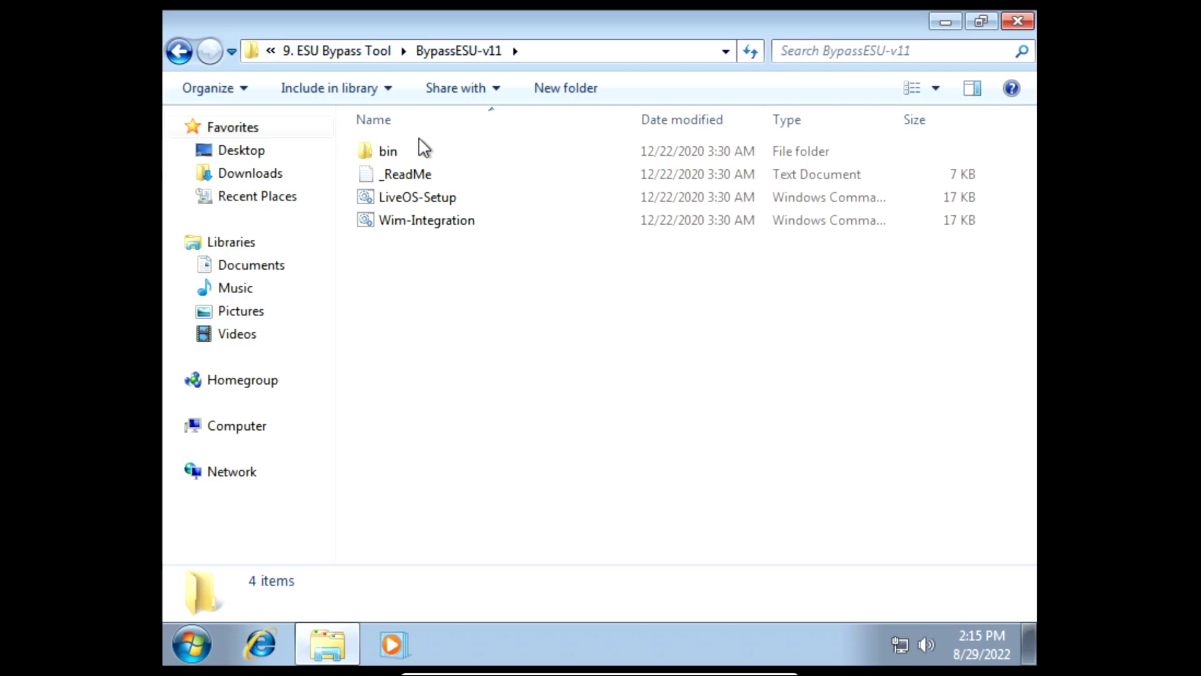
pyautogui.rightClick(415, 198)
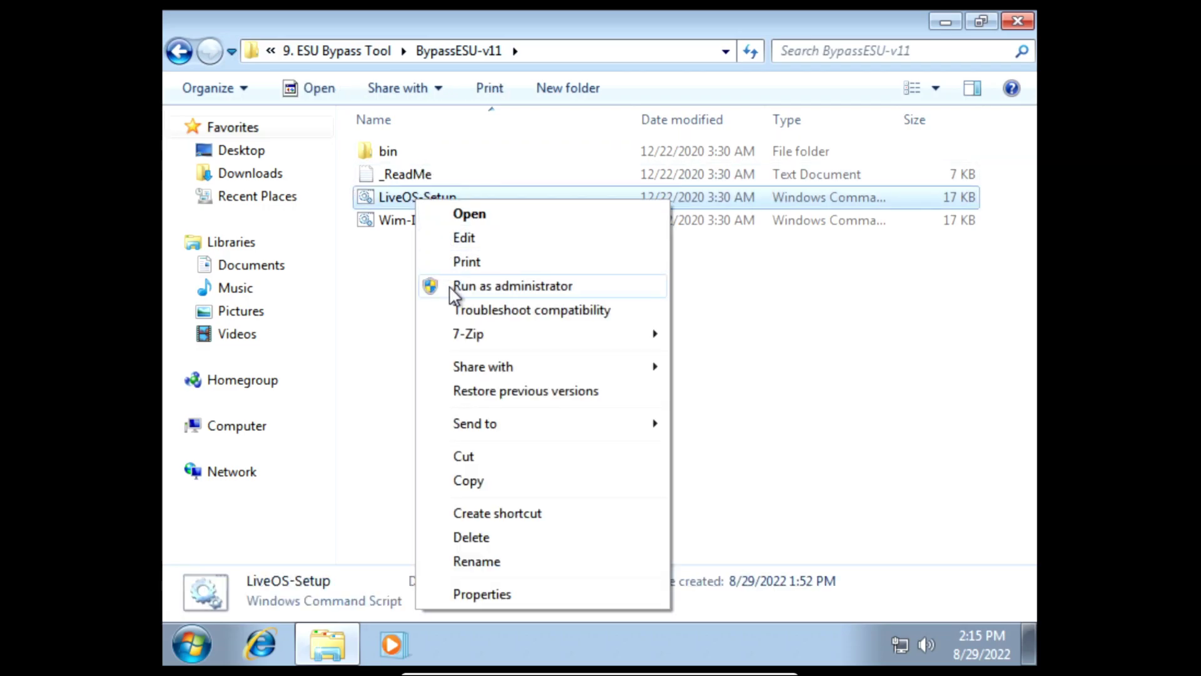
pyautogui.click(453, 288)
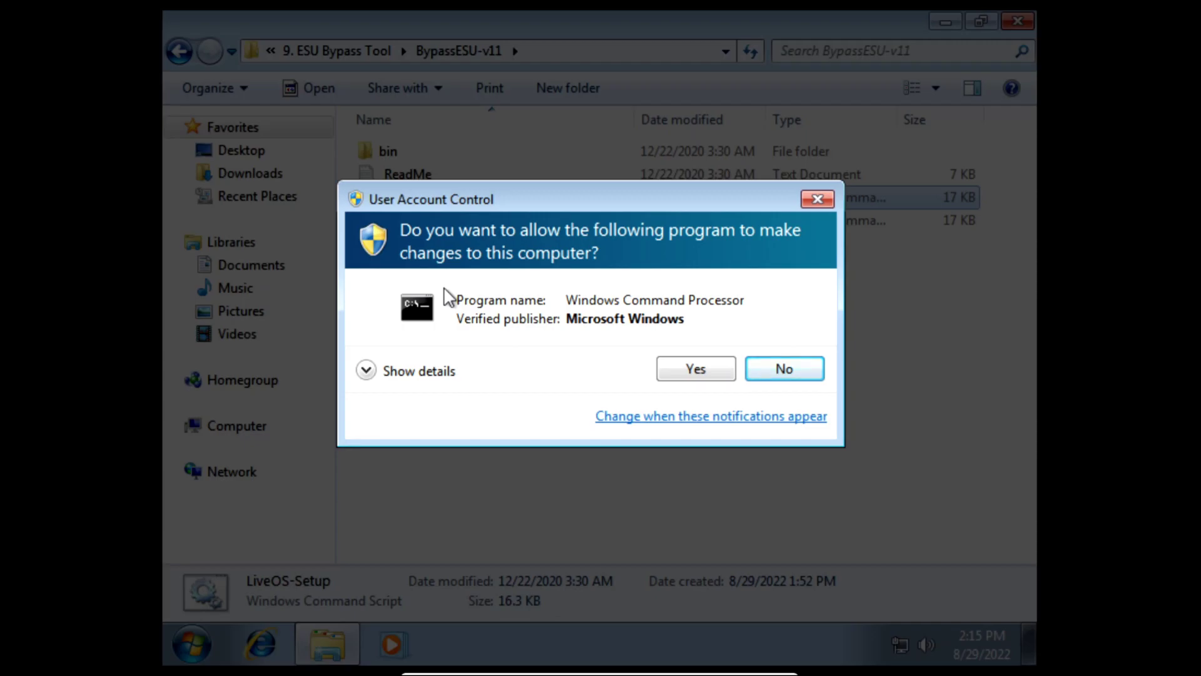
pyautogui.click(694, 369)
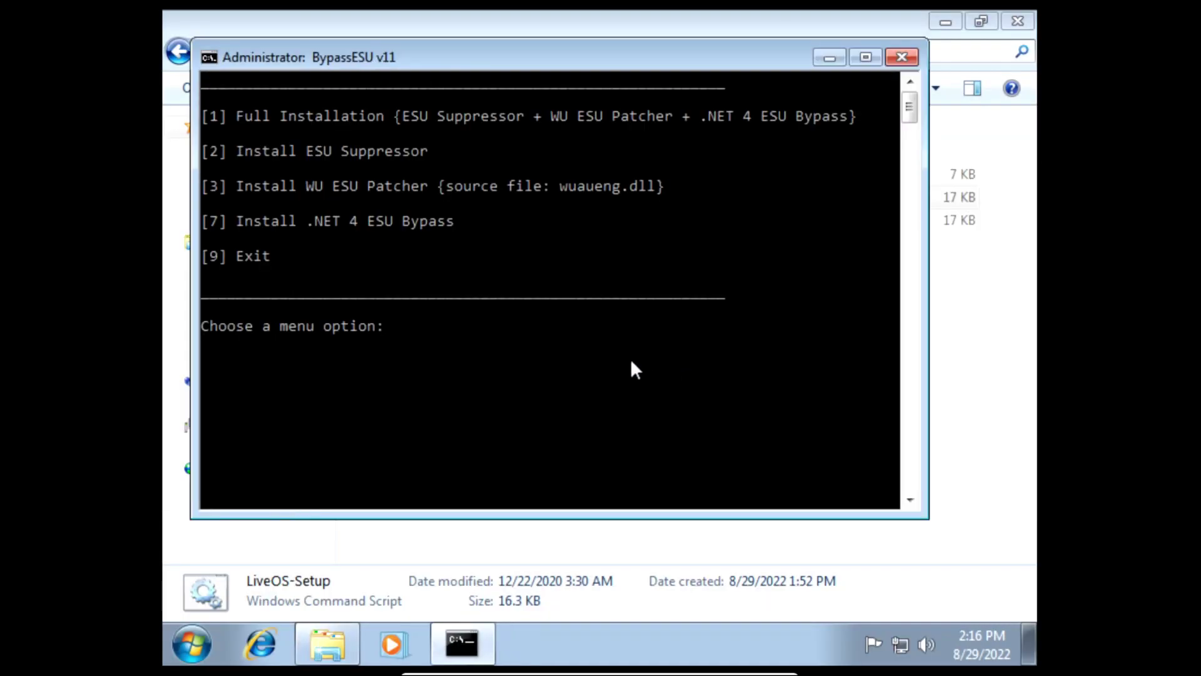
# Install the ESU Suppressor with the BypassESU v11 script, then exit the script and close its folder
pyautogui.press('2')
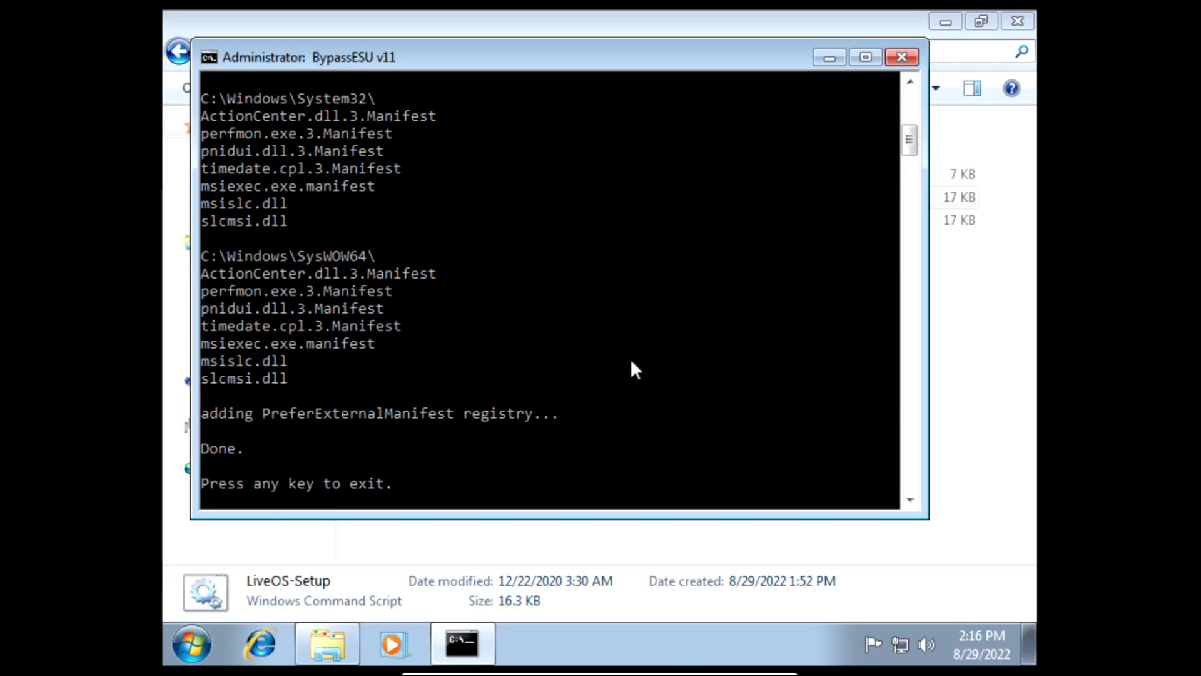
pyautogui.press('Return')
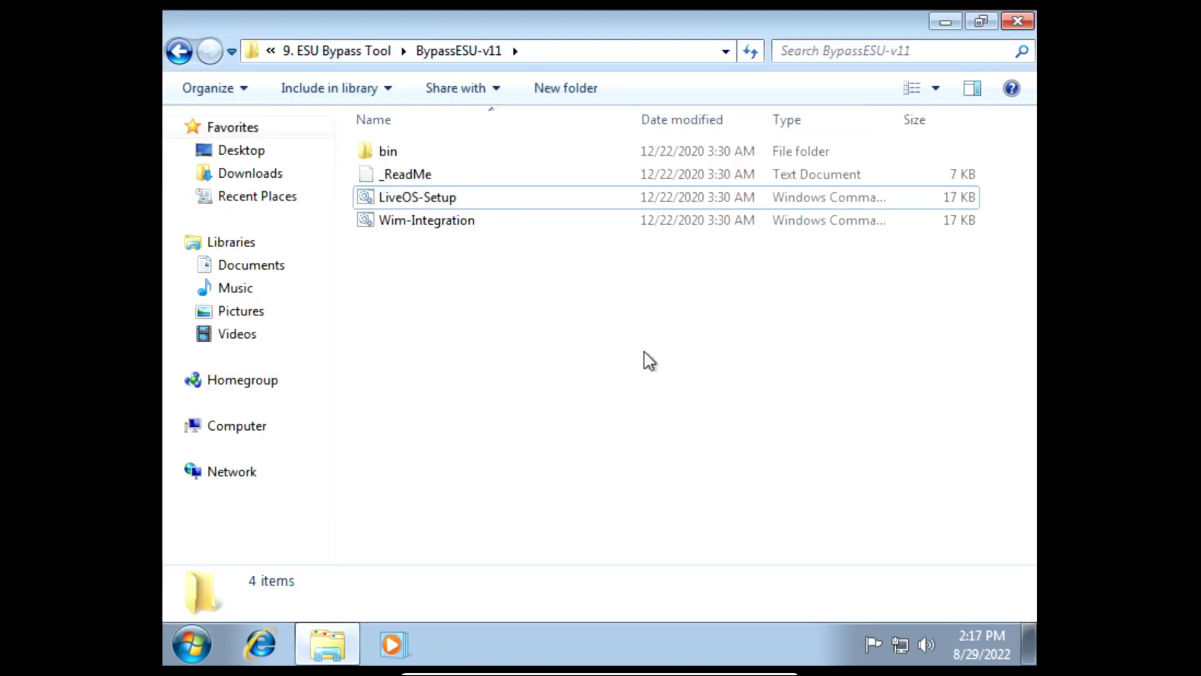
pyautogui.click(1018, 21)
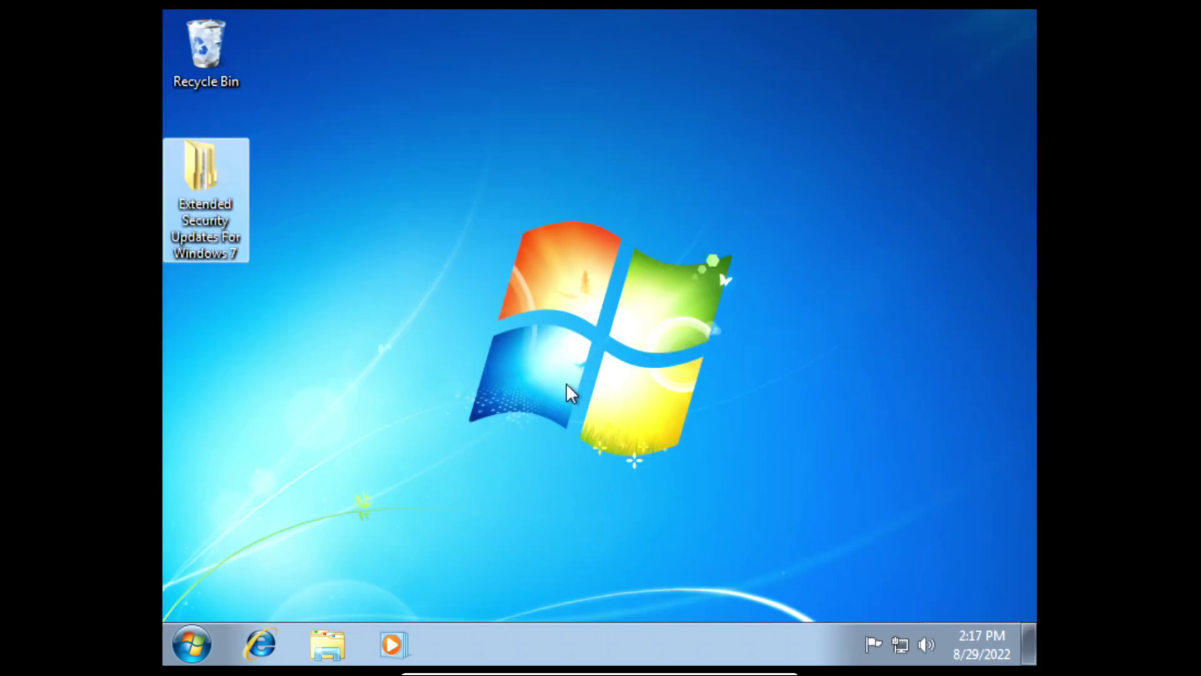
# Open Windows Update and start a check for updates
pyautogui.click(191, 644)
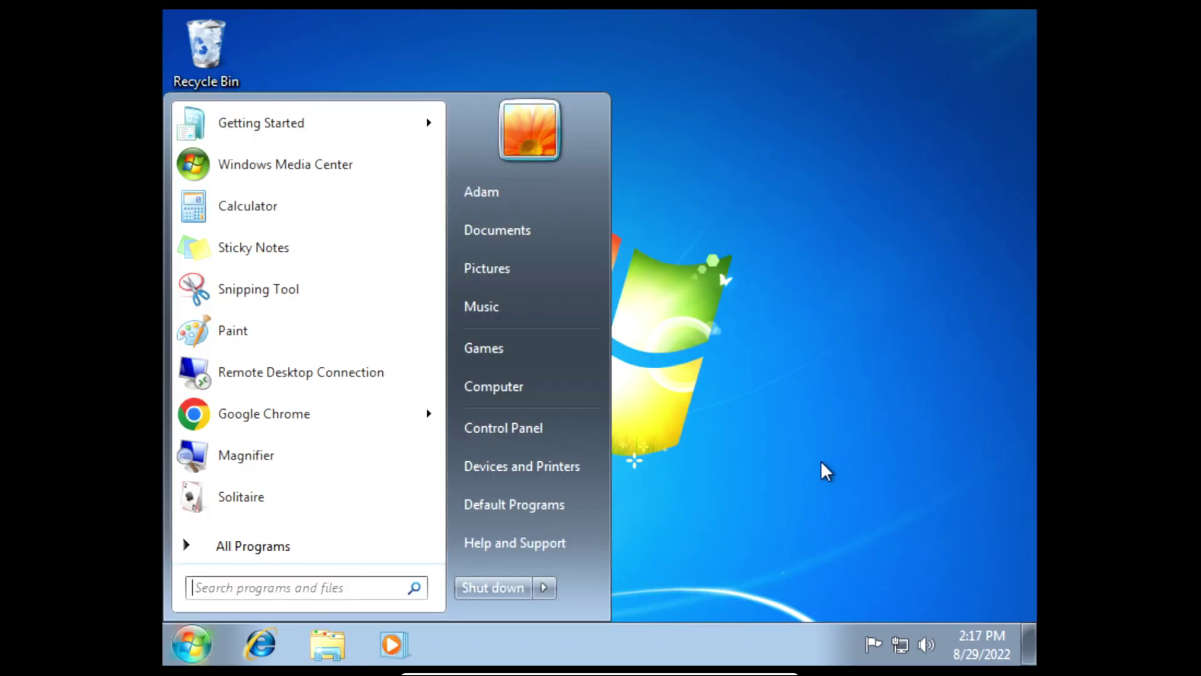
pyautogui.write('Windows Update')
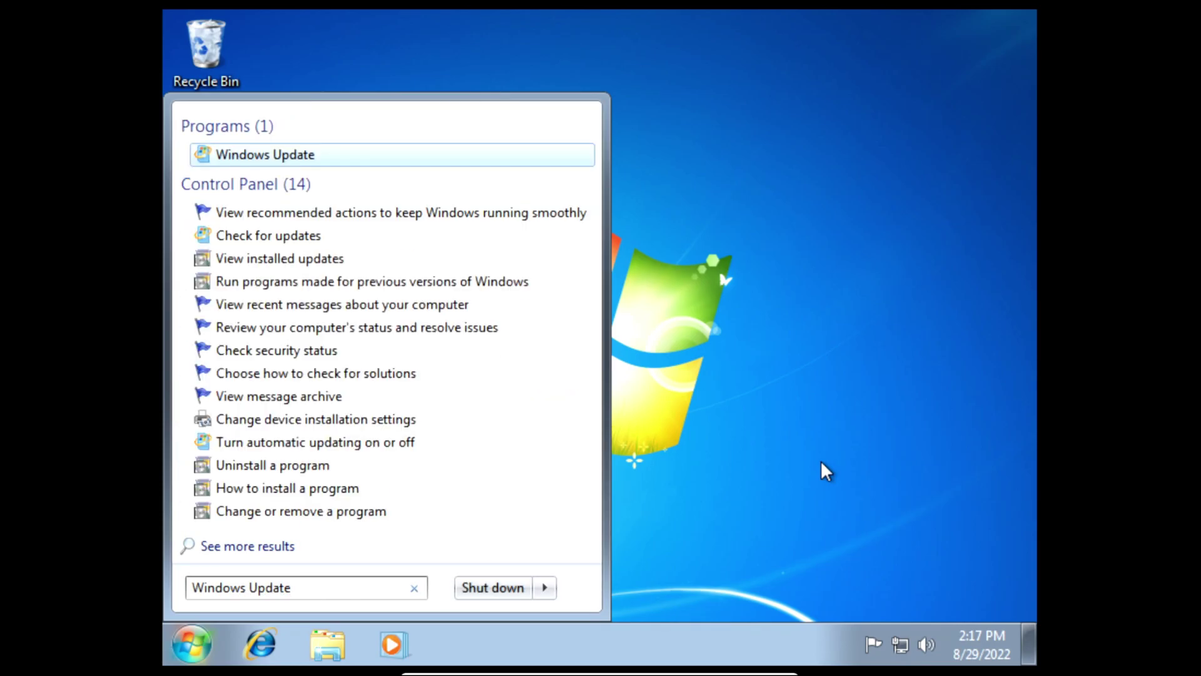
pyautogui.click(429, 156)
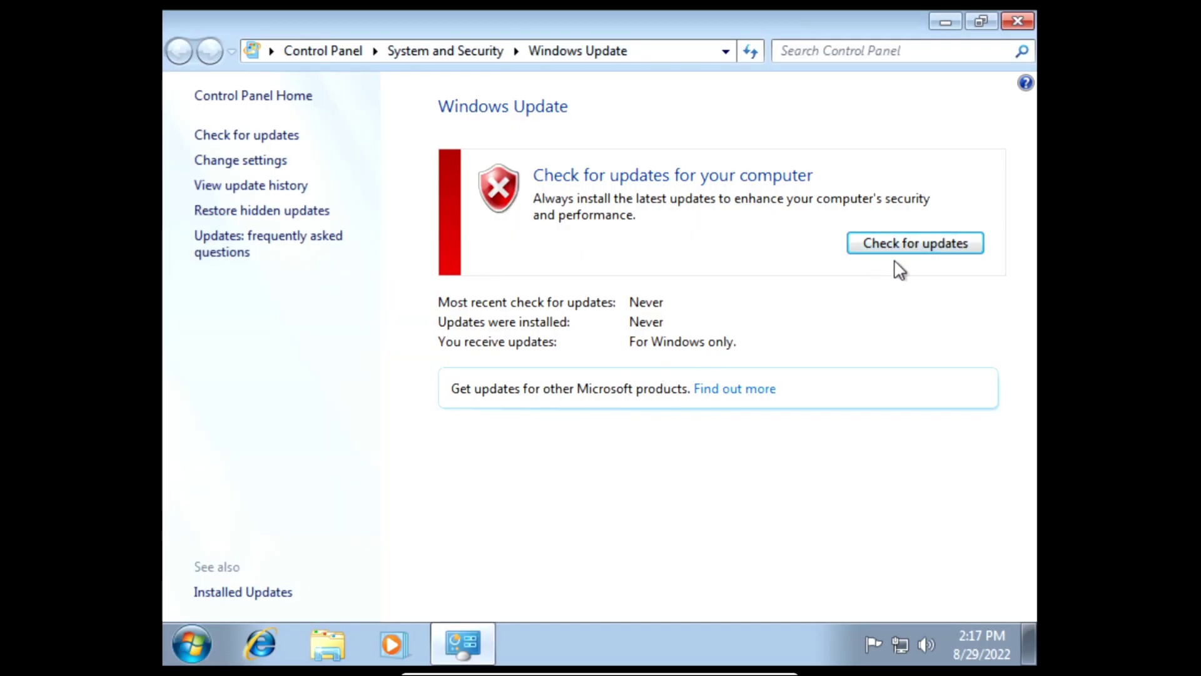
pyautogui.click(908, 245)
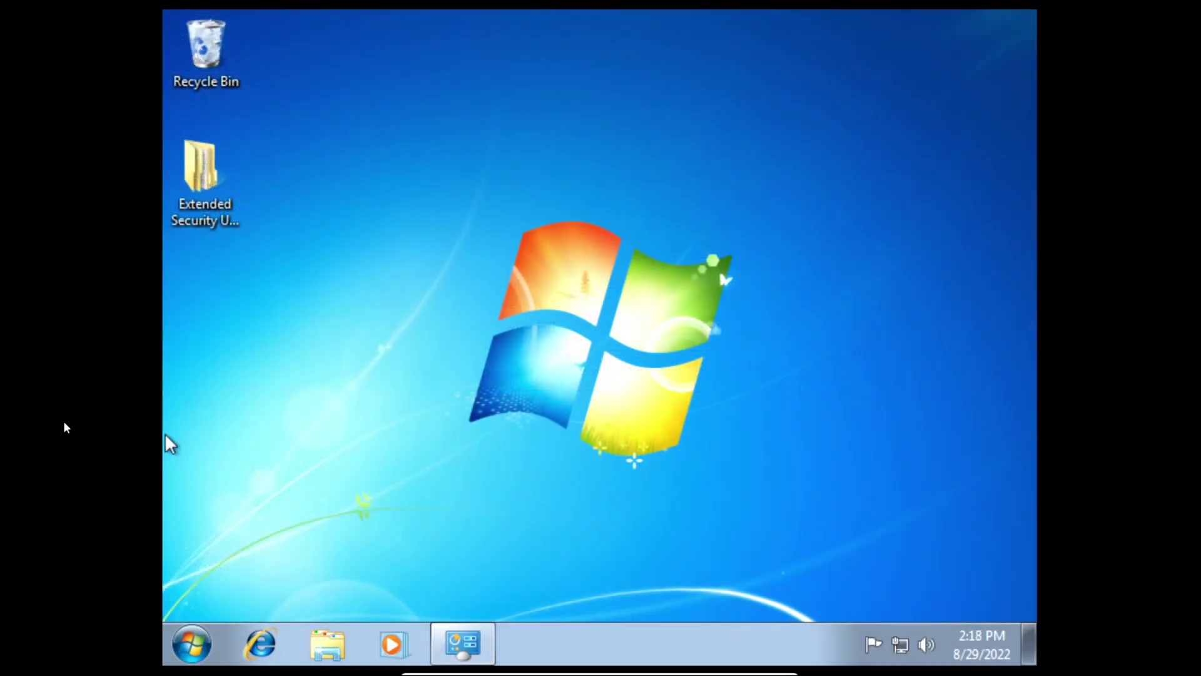
# Open the "10. Fix Windows Update KB File (Optional)" folder inside the Extended Security Updates folder on the desktop
pyautogui.doubleClick(202, 180)
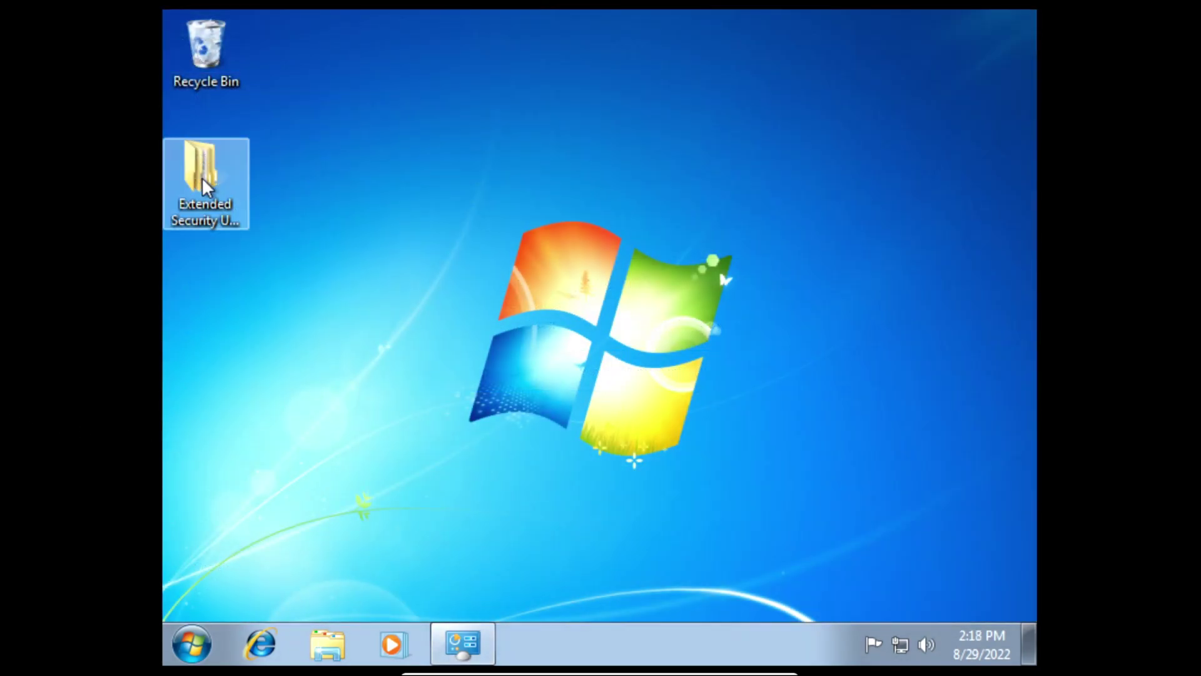
pyautogui.doubleClick(407, 357)
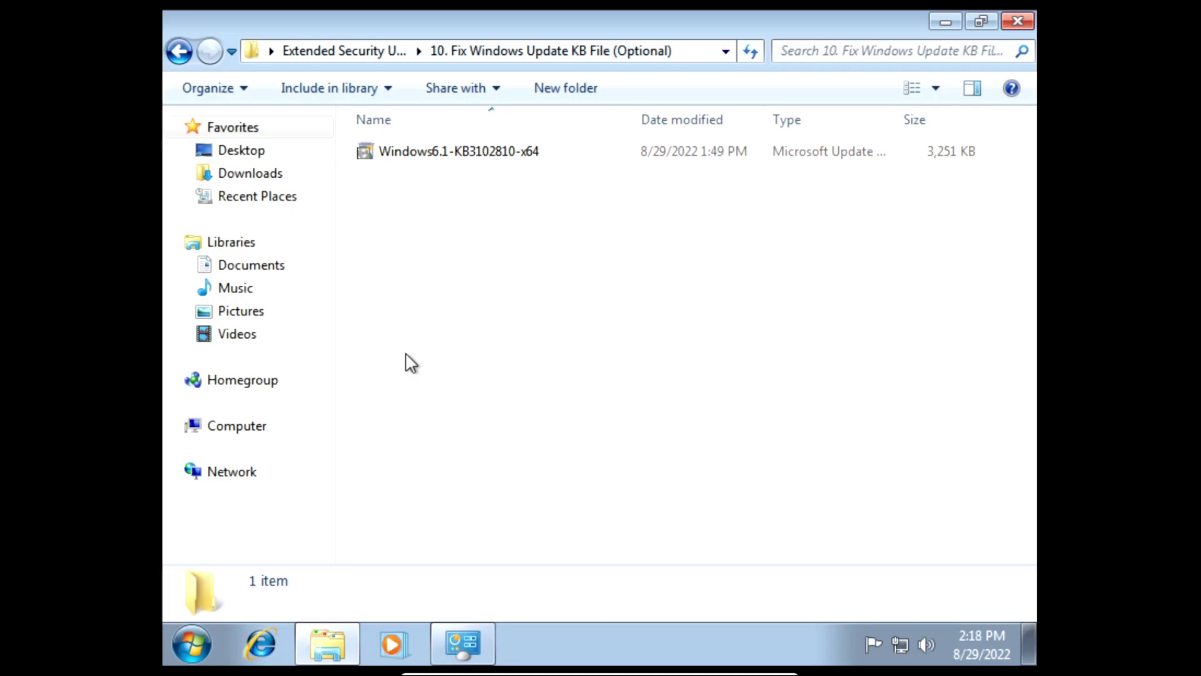